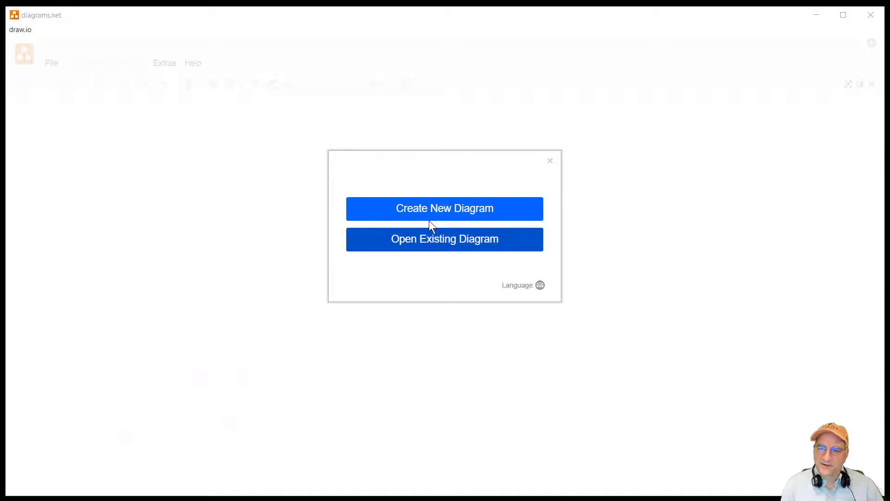
Step: Create a blank diagram holding one rectangle labelled 'Drawing File'
left_click(403, 219)
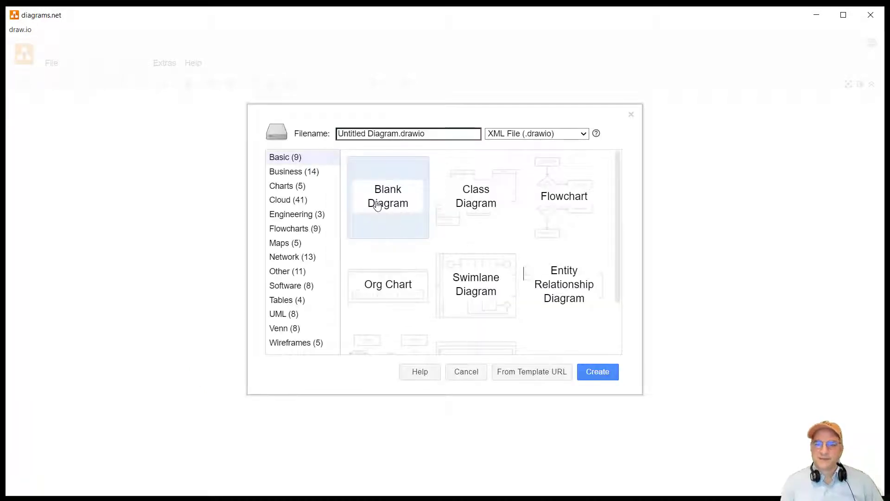
left_click(608, 372)
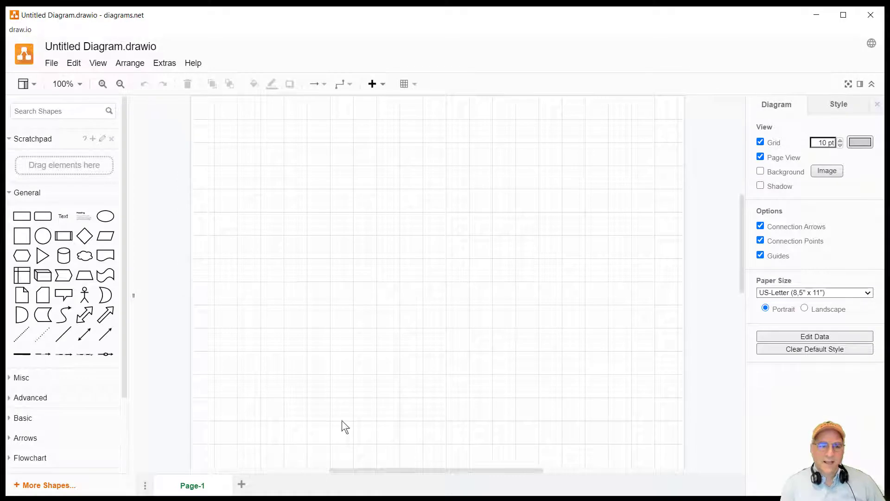
left_click_drag(132, 200, 341, 181)
type("D")
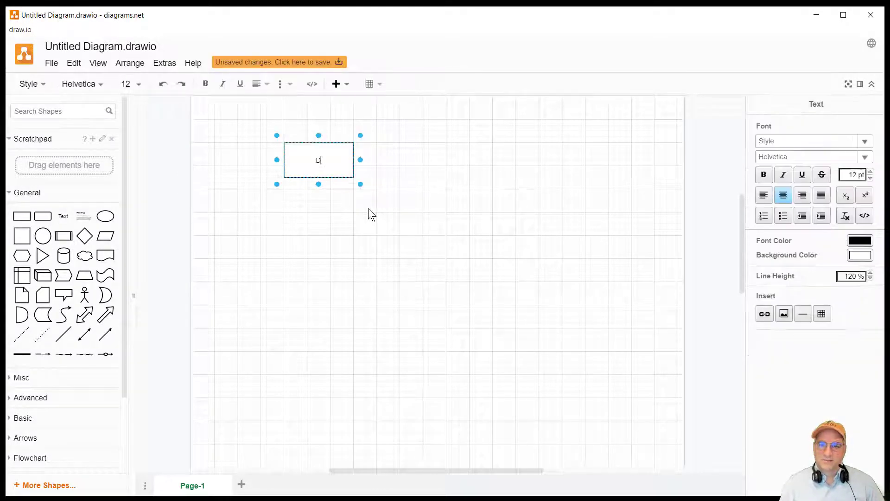
type("rawing Flle")
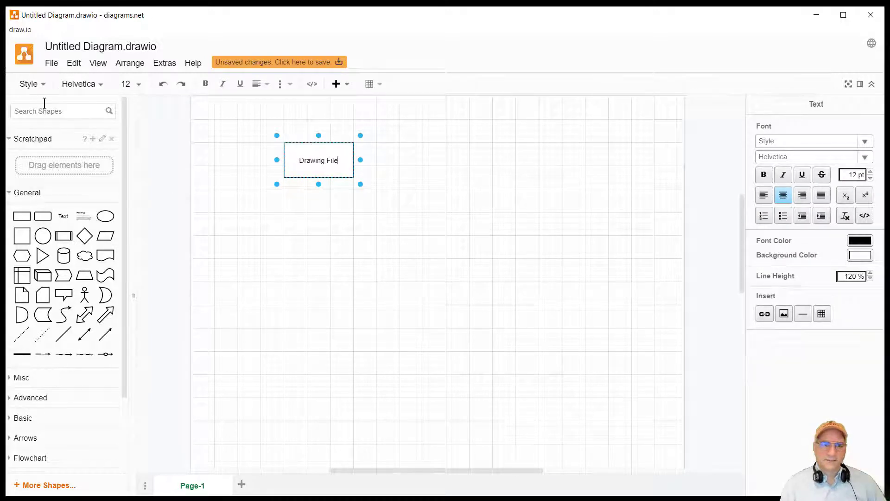
left_click(95, 63)
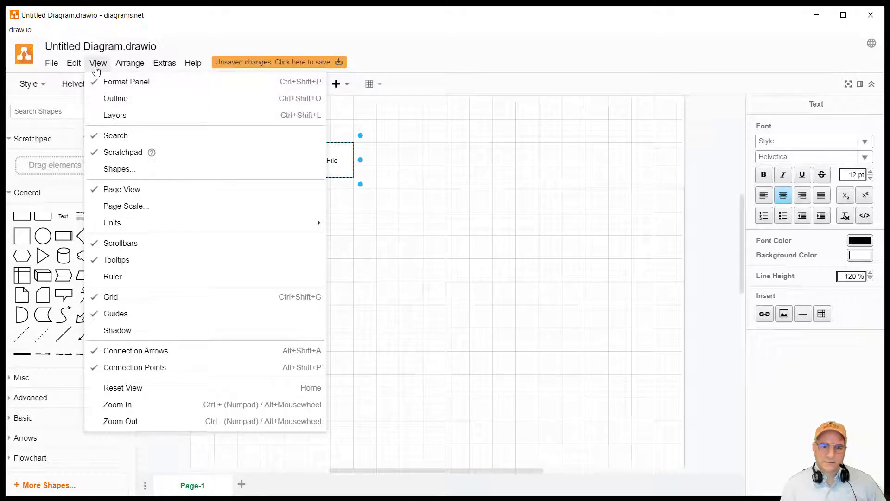
Step: Zoom in, add an 'Image File' box below 'Drawing File', and join them with an arrow
left_click(148, 407)
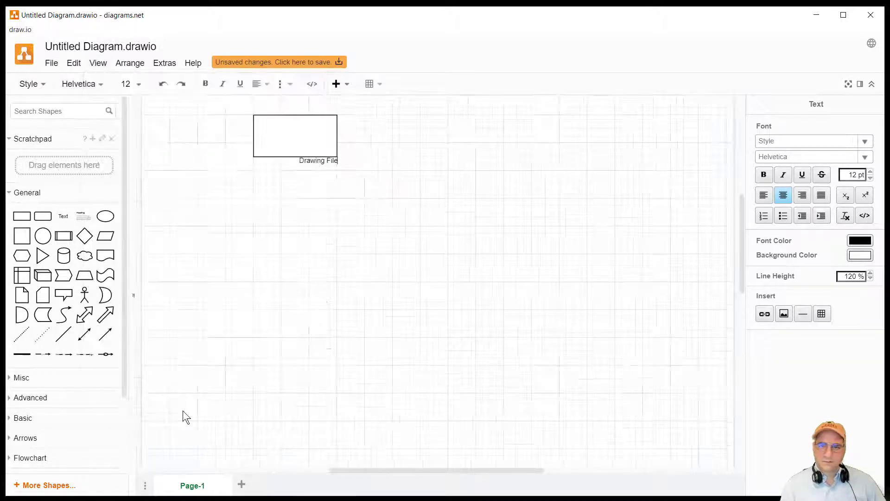
left_click_drag(300, 143, 313, 171)
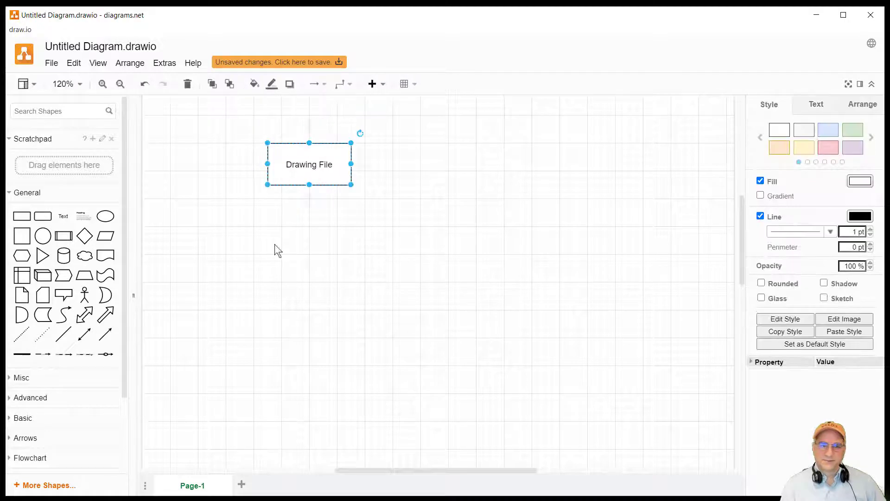
mouse_move(22, 216)
left_mouse_down()
mouse_move(247, 249)
mouse_move(268, 212)
left_mouse_up()
type("Image ")
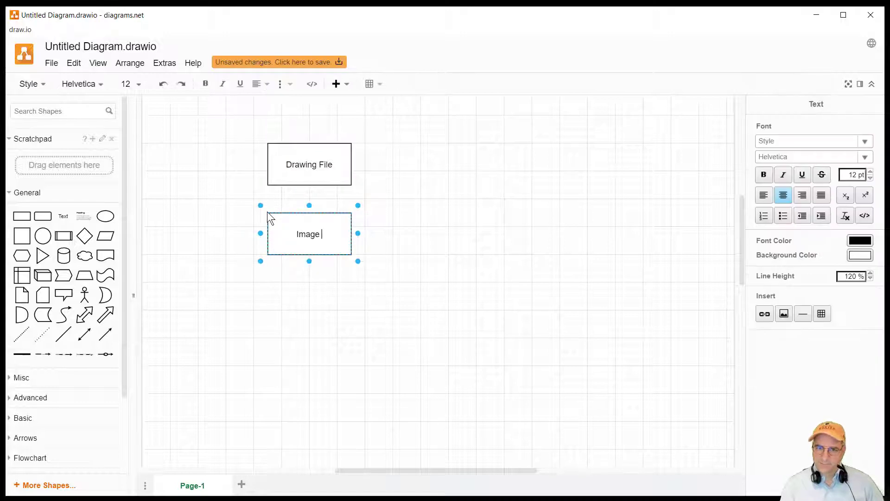
type("File")
left_click(188, 171)
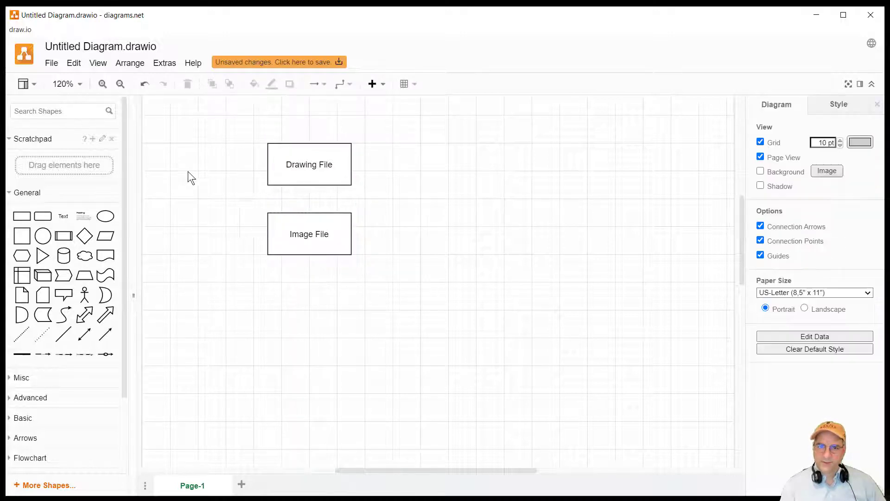
left_click_drag(311, 185, 312, 219)
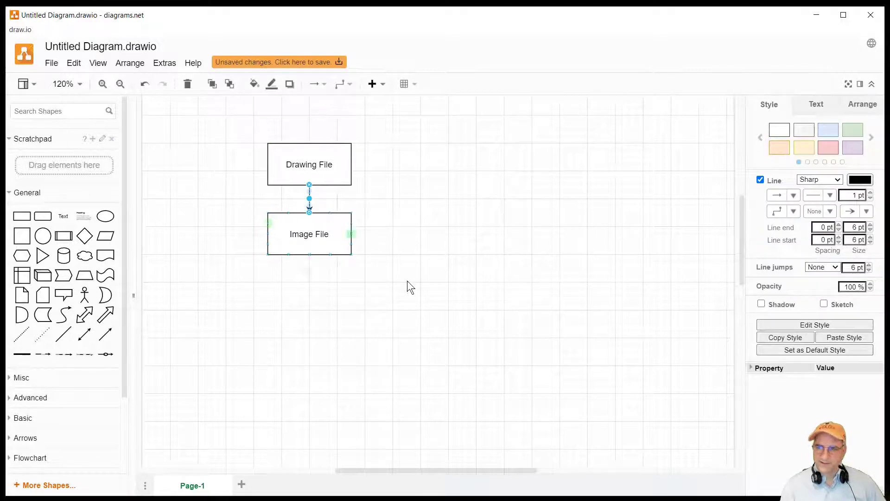
Step: Give the Drawing File box a light grey fill and the Image File box light blue
left_click(299, 175)
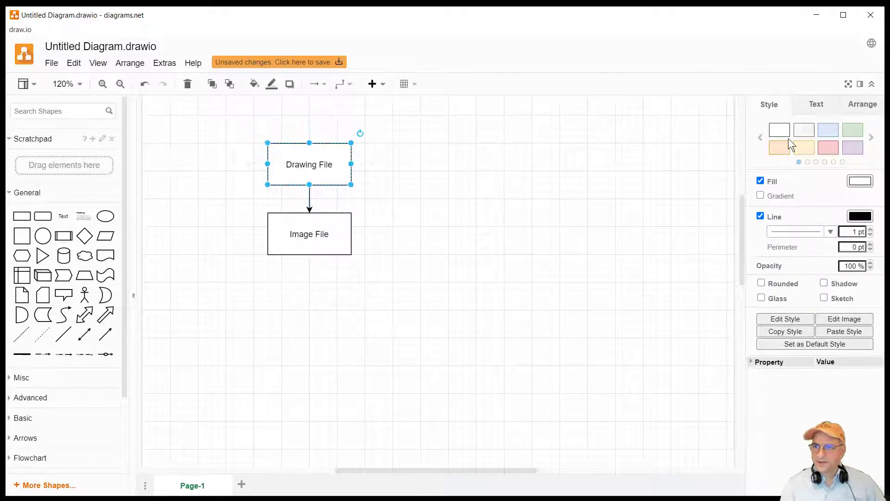
left_click(801, 135)
left_click(338, 239)
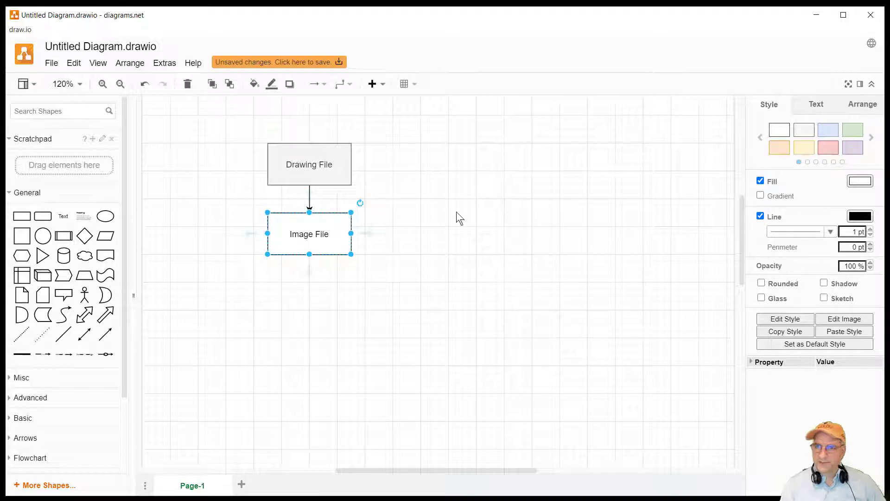
left_click(831, 134)
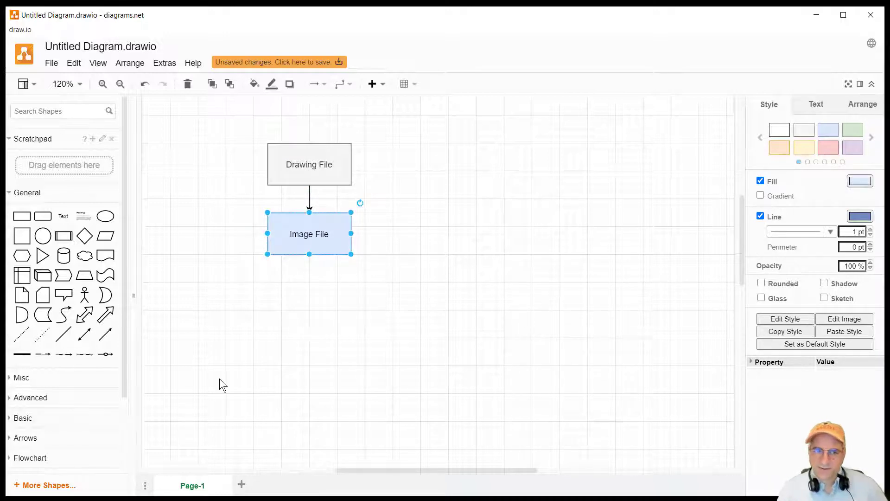
Step: Copy Image File into a tall container holding Drawing File, with a block arrow pointing to it
scroll(186, 366, "left", 2)
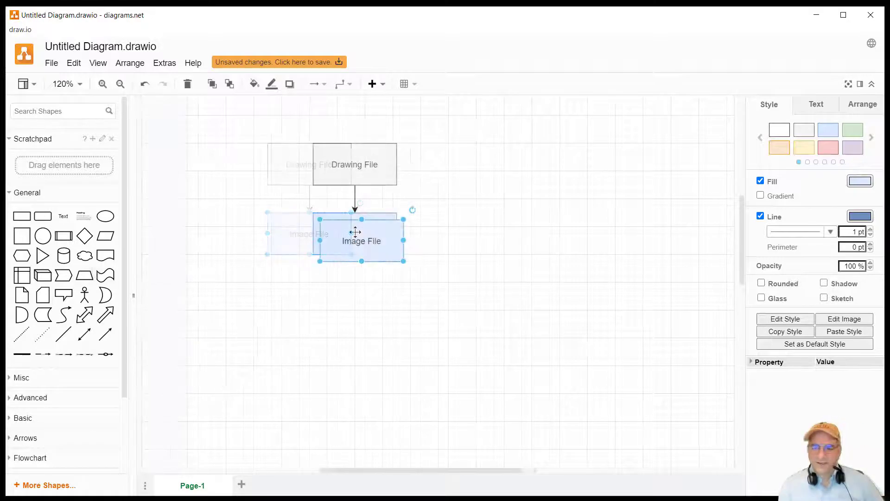
left_click_drag(380, 235, 532, 239)
left_click_drag(505, 211, 495, 144)
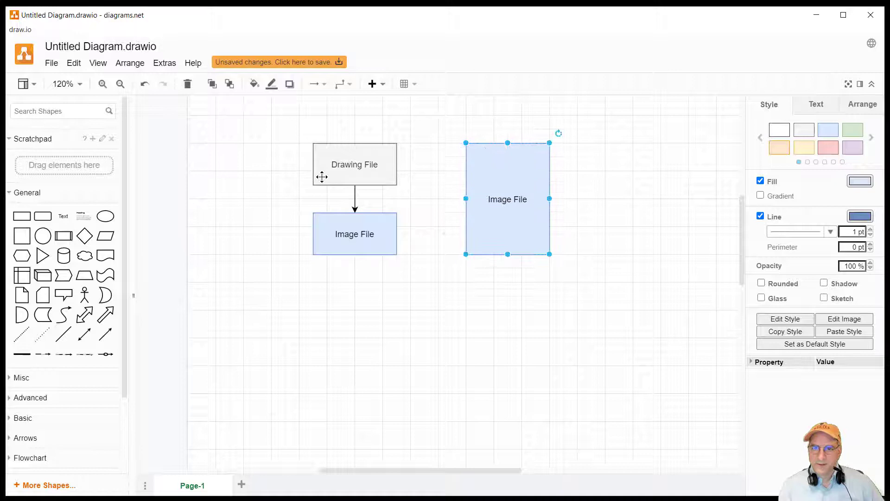
left_click(334, 174)
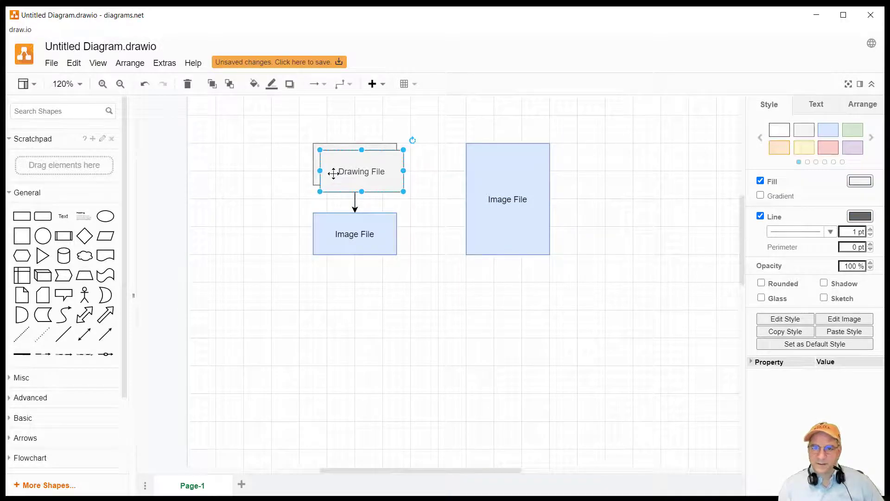
mouse_move(334, 174)
left_mouse_down()
mouse_move(423, 162)
mouse_move(479, 173)
mouse_move(473, 162)
mouse_move(481, 173)
mouse_move(519, 179)
left_mouse_up()
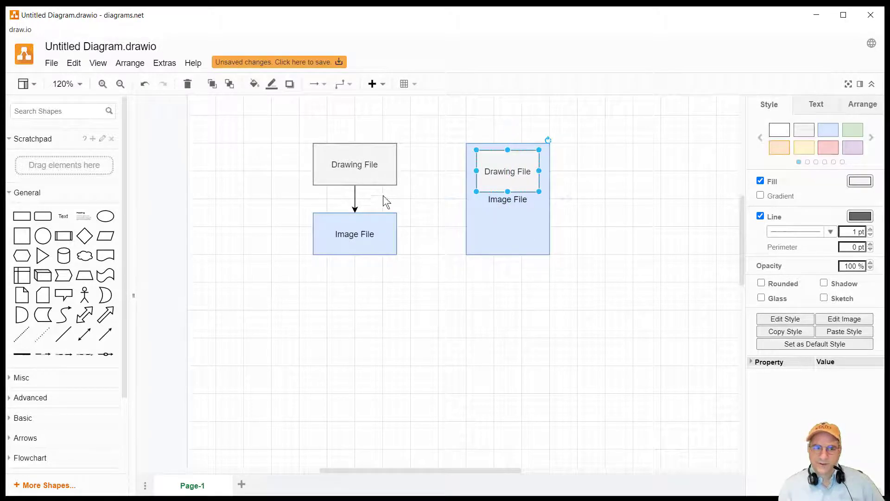
mouse_move(106, 320)
left_mouse_down()
mouse_move(369, 264)
mouse_move(413, 225)
mouse_move(415, 193)
mouse_move(451, 200)
mouse_move(403, 198)
left_mouse_up()
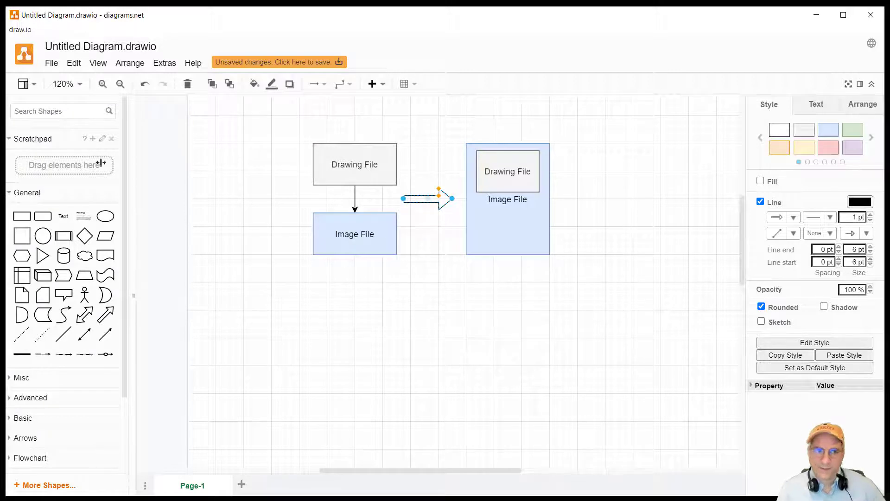
Step: Fill the tall container light purple and start a PNG export from the File menu
left_click(482, 241)
left_click(861, 147)
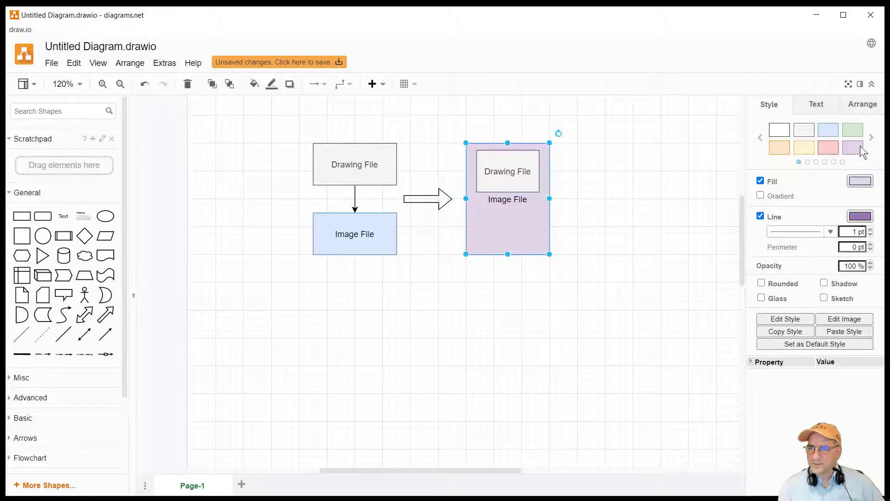
left_click(52, 66)
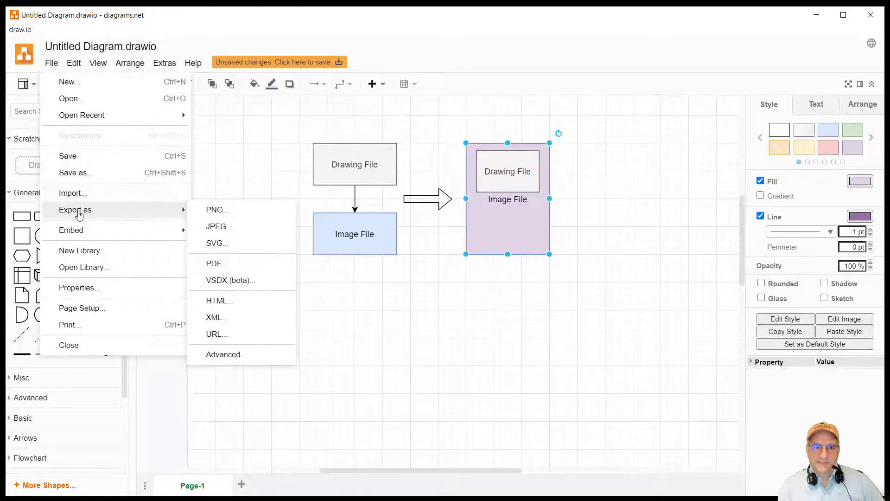
left_click(185, 211)
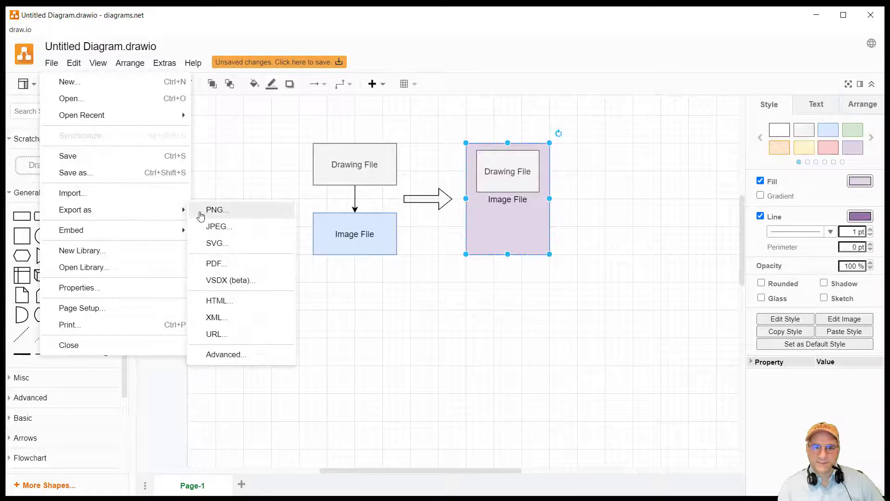
left_click(204, 209)
Step: Export the PNG with border width 10 as 'Diagrams and Images in One'
left_click(484, 161)
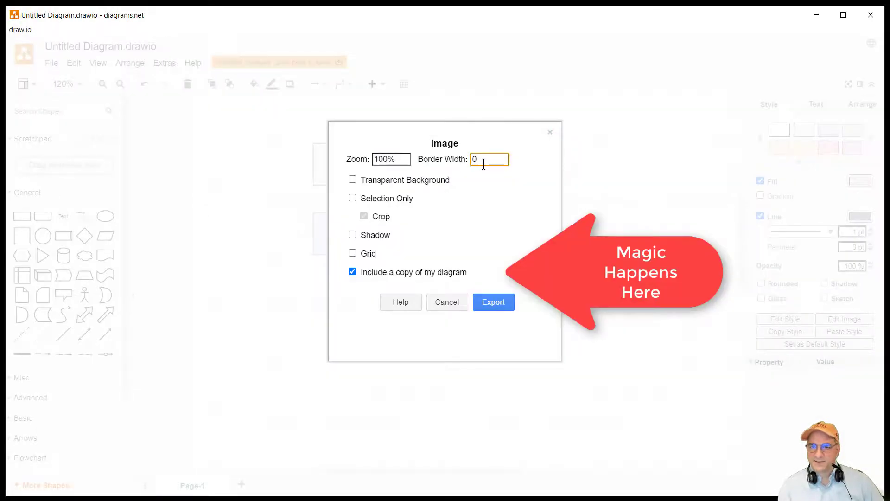
key("BackSpace")
type("10")
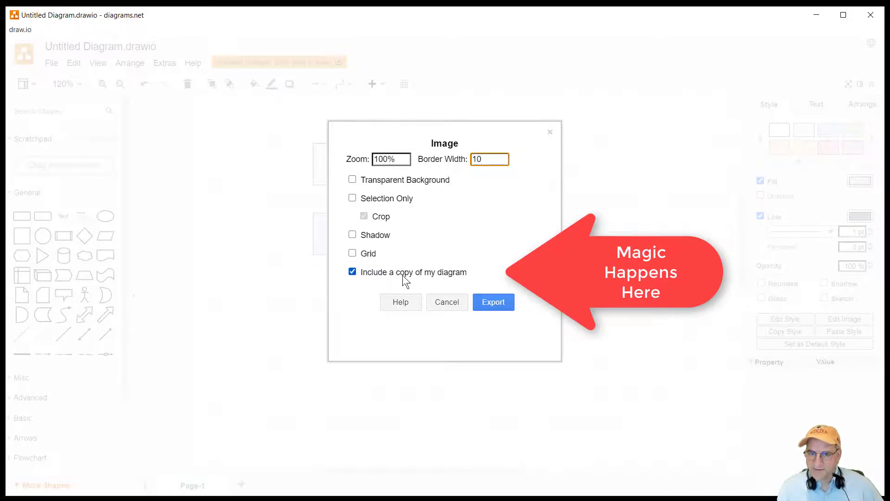
left_click(482, 303)
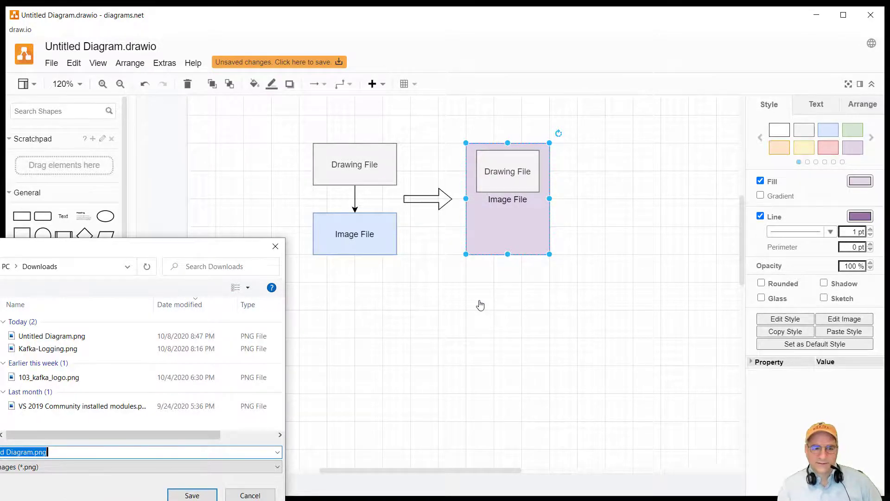
type("Diagrams")
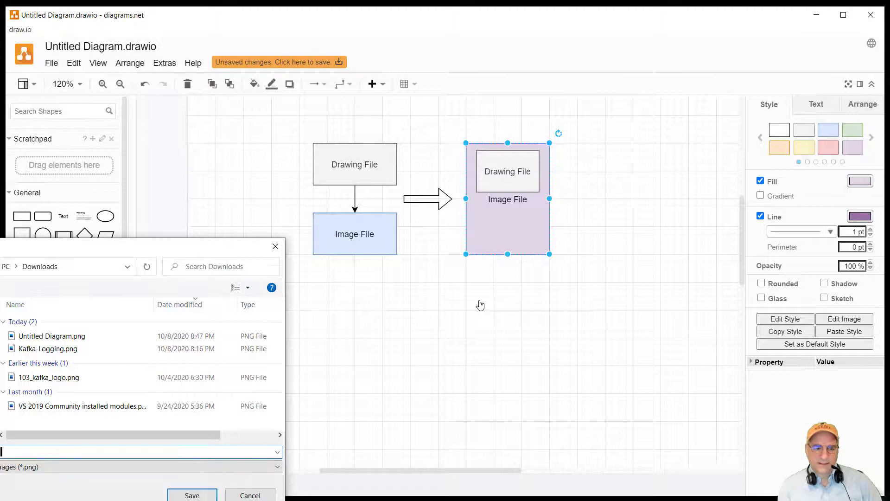
type(" and Image")
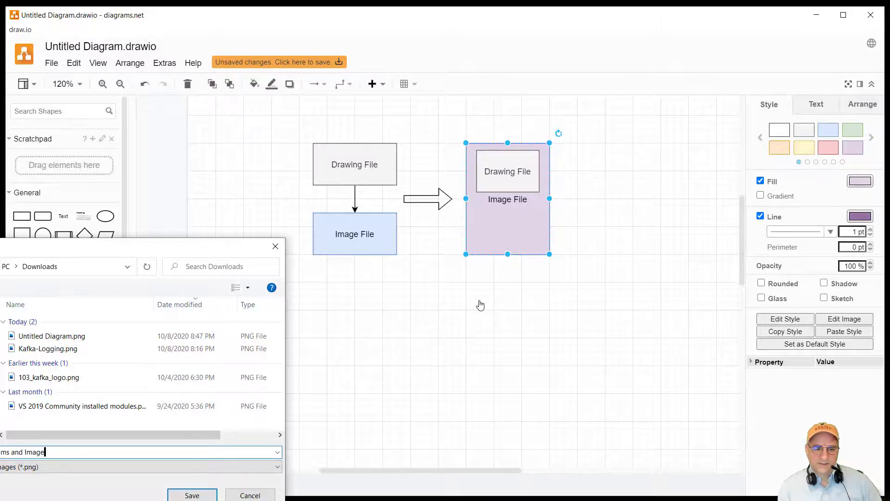
type("s in One")
key("Return")
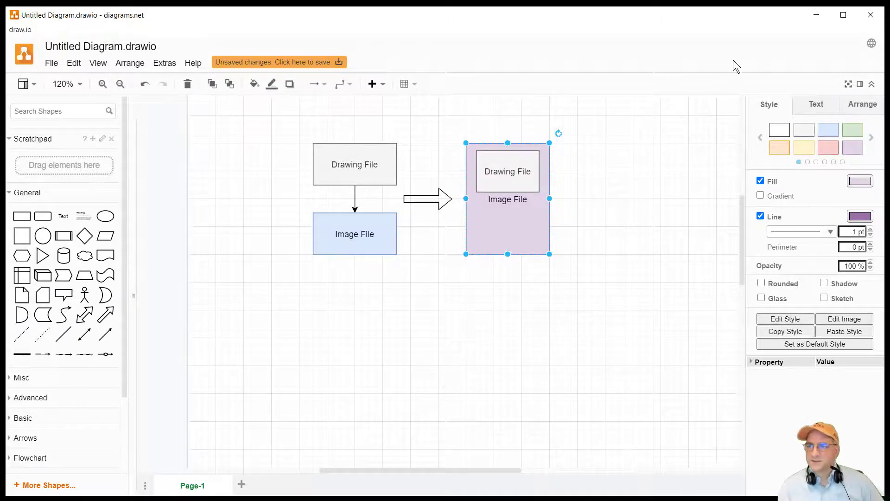
Step: Quit draw.io discarding the diagram, then maximize the relaunched diagrams.net window
left_click(871, 15)
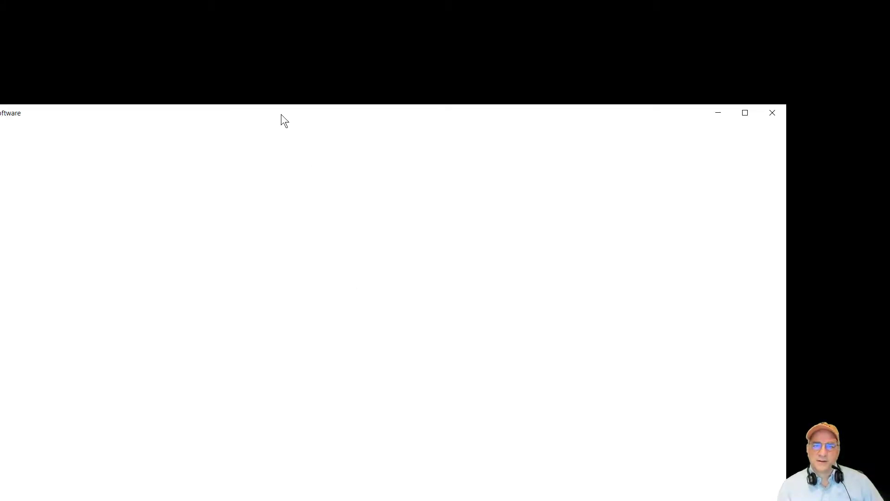
left_click_drag(281, 114, 435, 2)
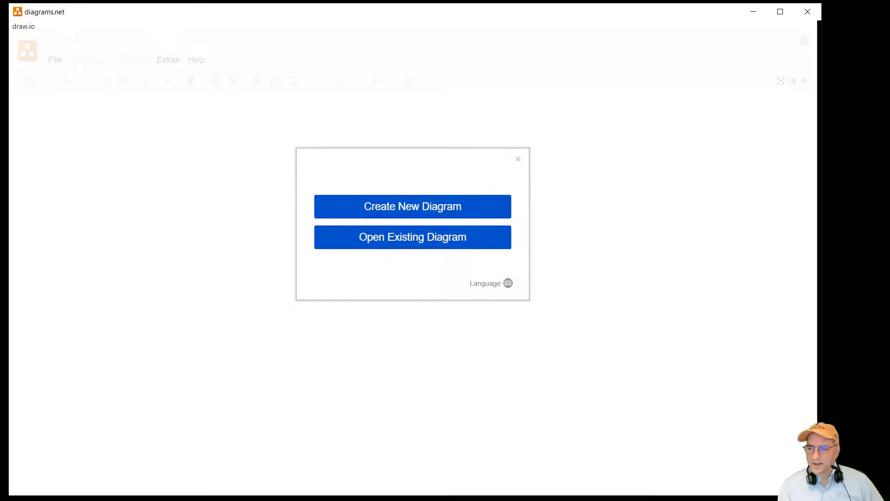
Step: Open 'Diagrams and Images in One.png' from the Downloads folder as an existing diagram
left_click(520, 242)
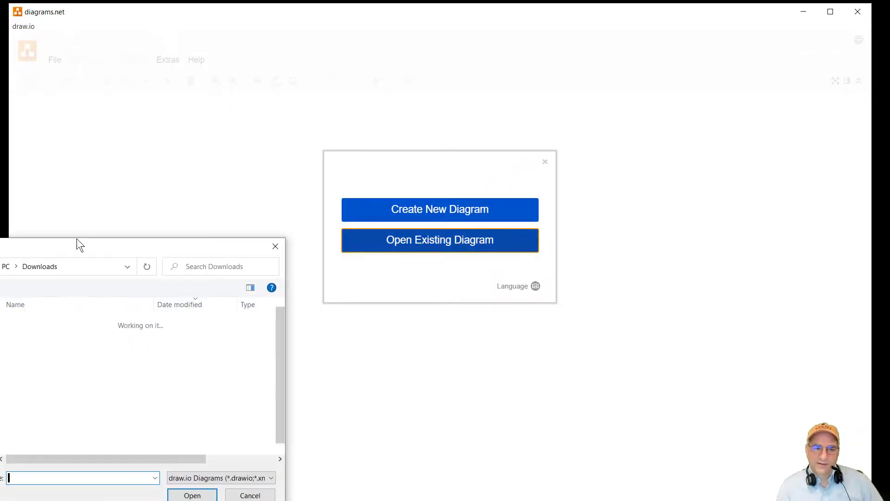
left_click_drag(88, 247, 317, 165)
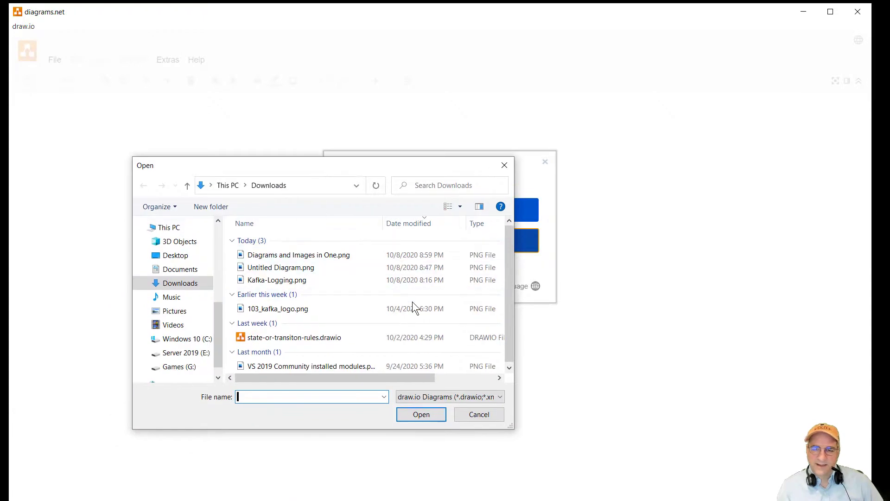
left_click(461, 397)
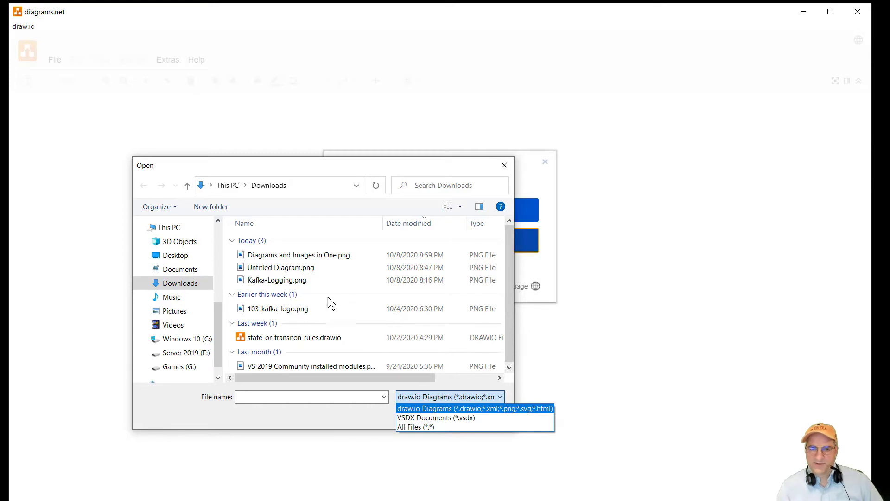
left_click(297, 258)
double_click(297, 256)
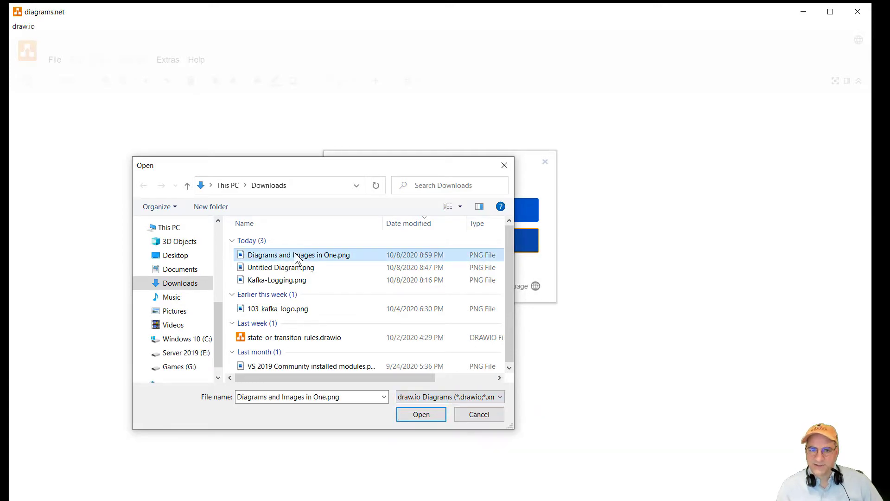